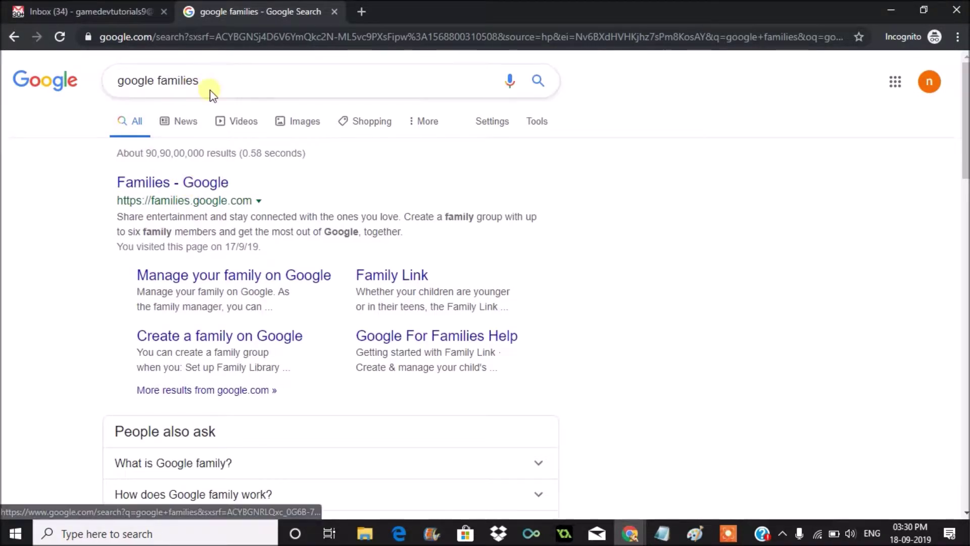
Open the "Families - Google" search result in a new tab and copy its web address into the open Notepad note
right_click(189, 187)
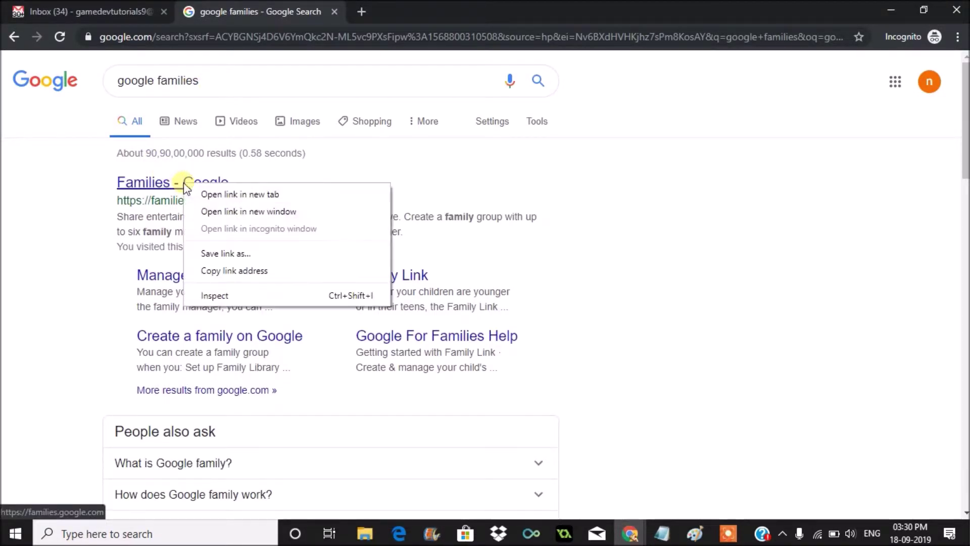
click(216, 191)
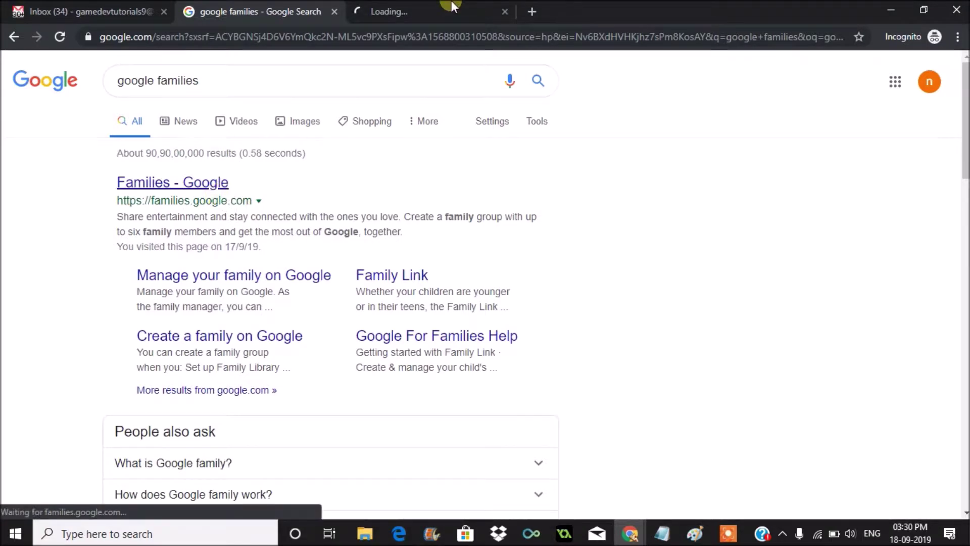
click(446, 15)
click(448, 38)
key(ctrl+c)
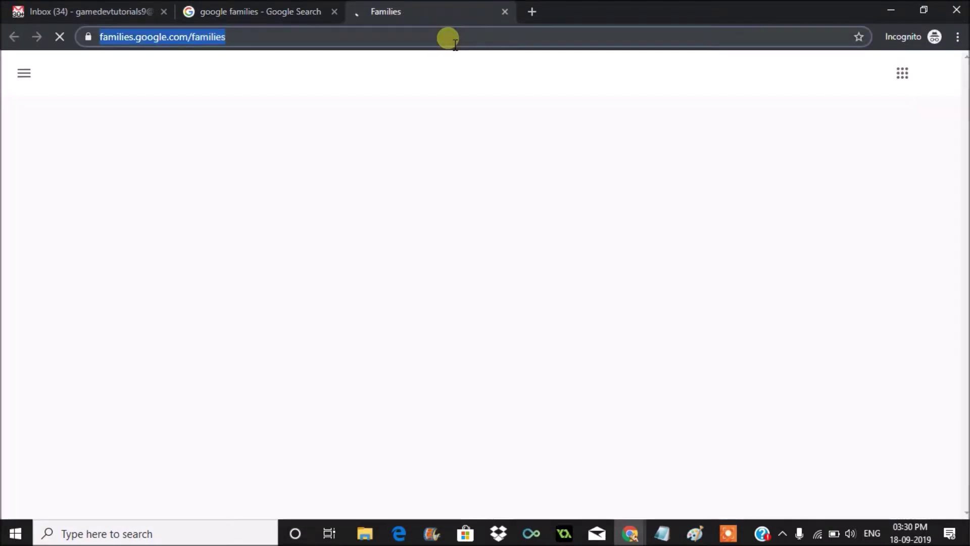
key(alt+Tab)
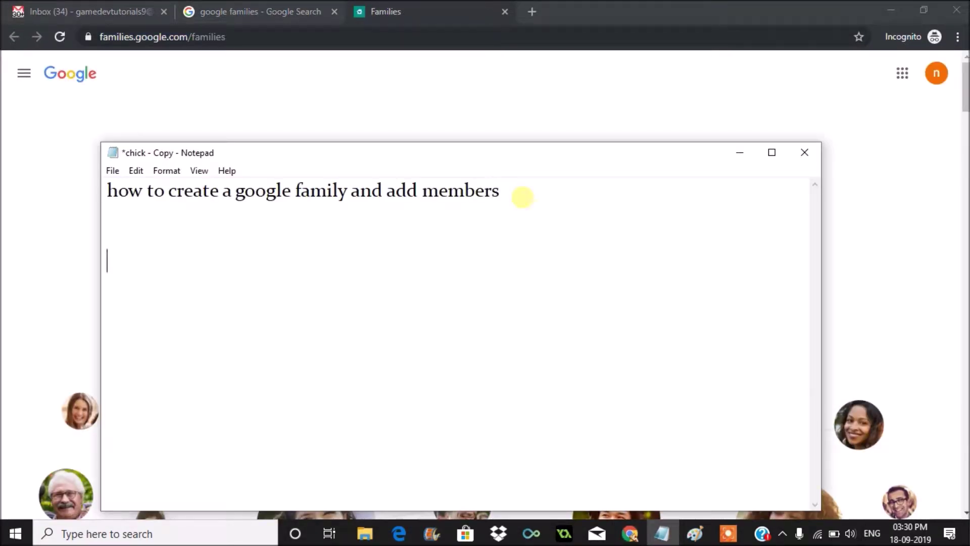
key(ctrl+v)
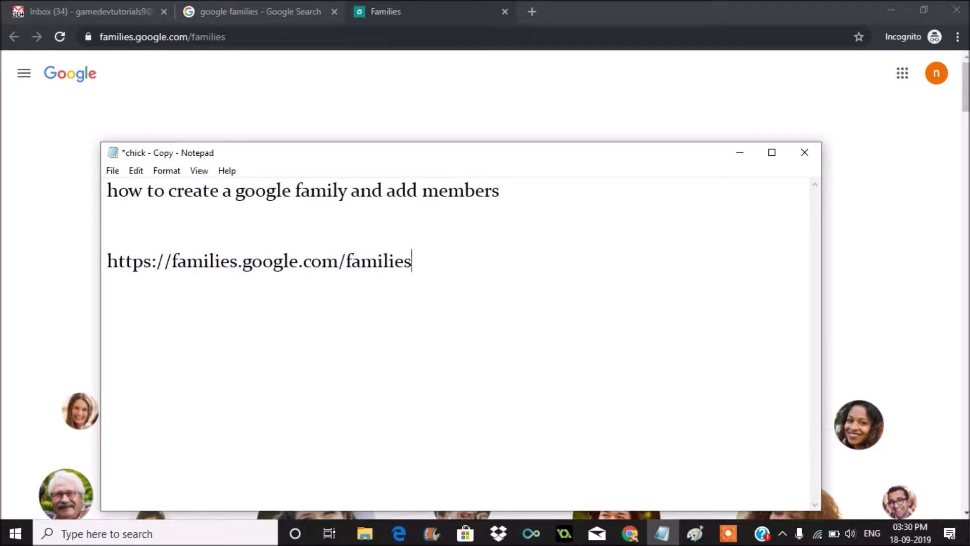
Return to the Families page in Chrome and create a family group with the signed-in account as family manager
key(alt+Tab)
click(488, 332)
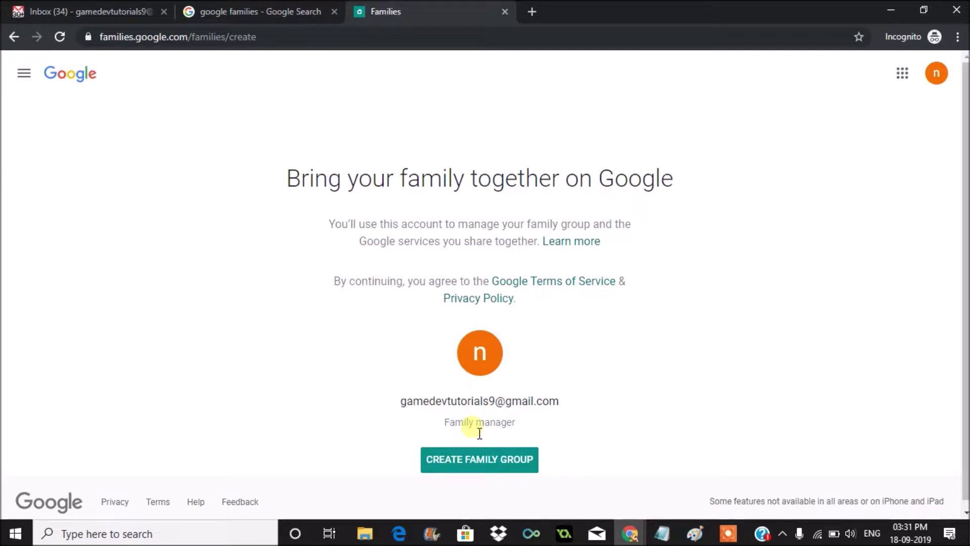
click(494, 462)
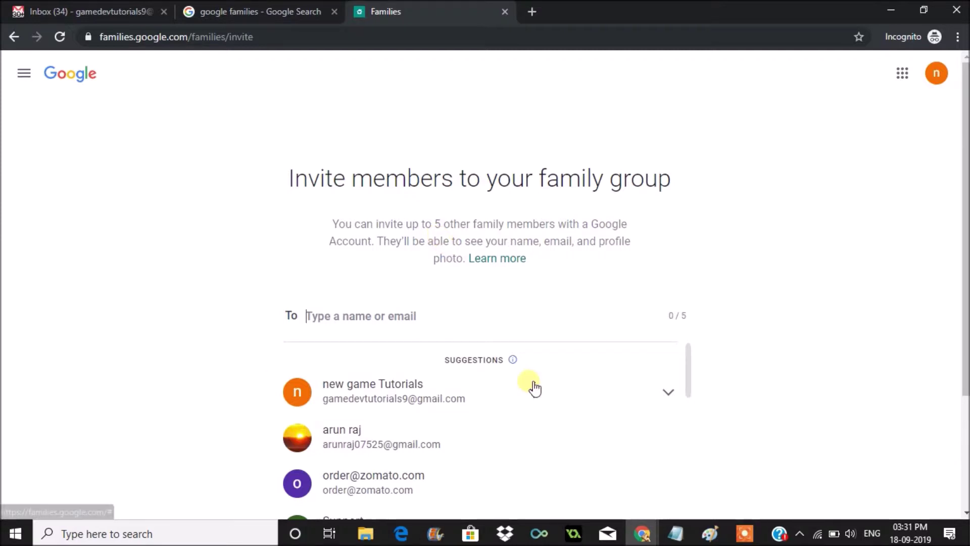
Choose two suggested contacts, the second suggestion and the invitee's account further down the list, and send them family group invitations
click(402, 448)
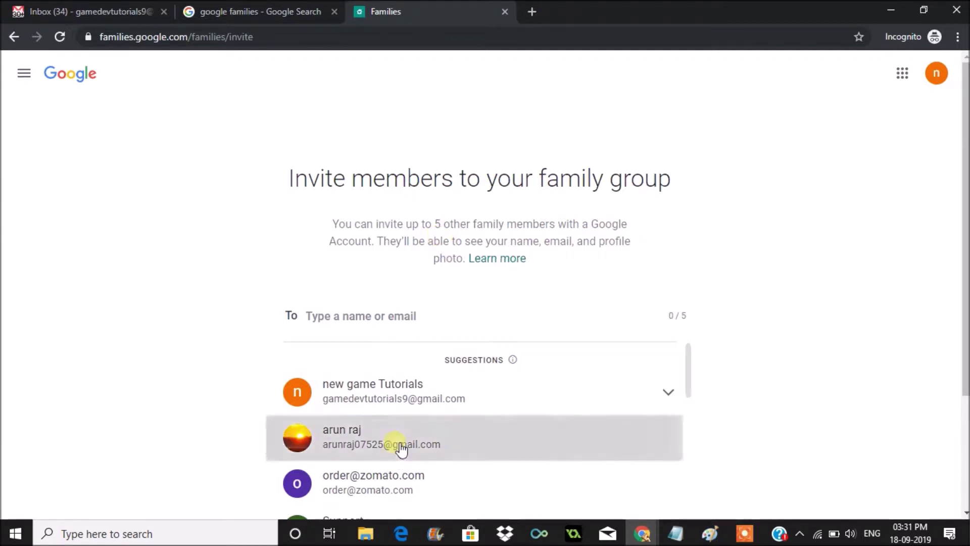
drag(690, 373, 686, 475)
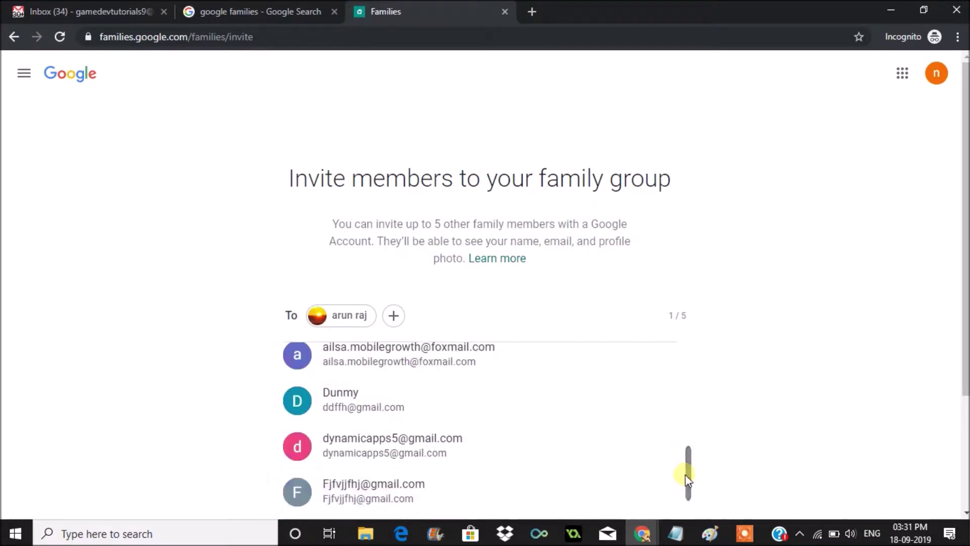
click(415, 443)
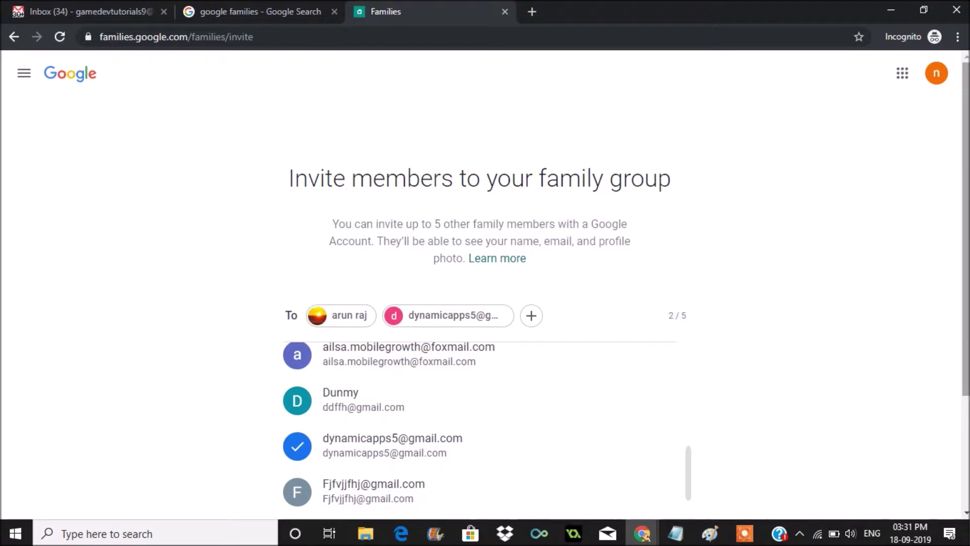
drag(964, 349, 965, 451)
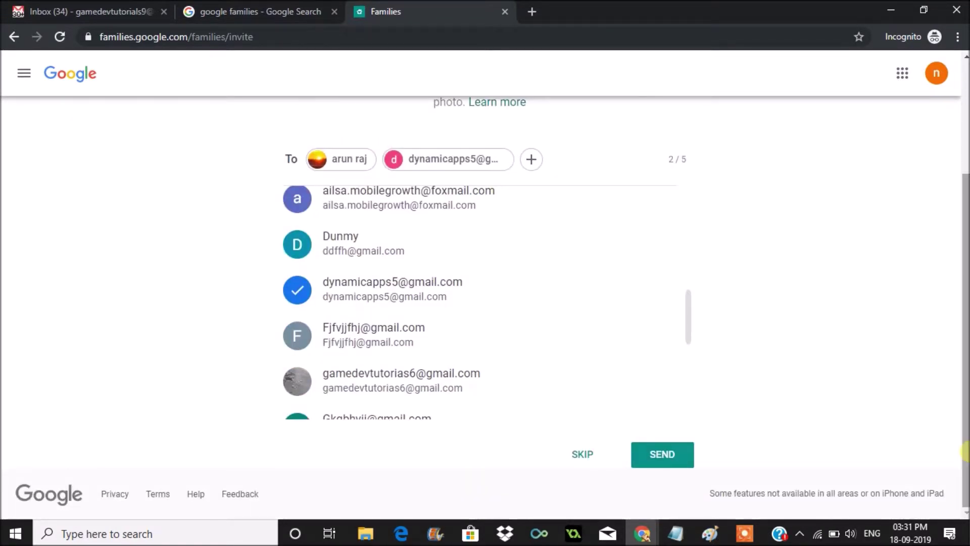
click(662, 455)
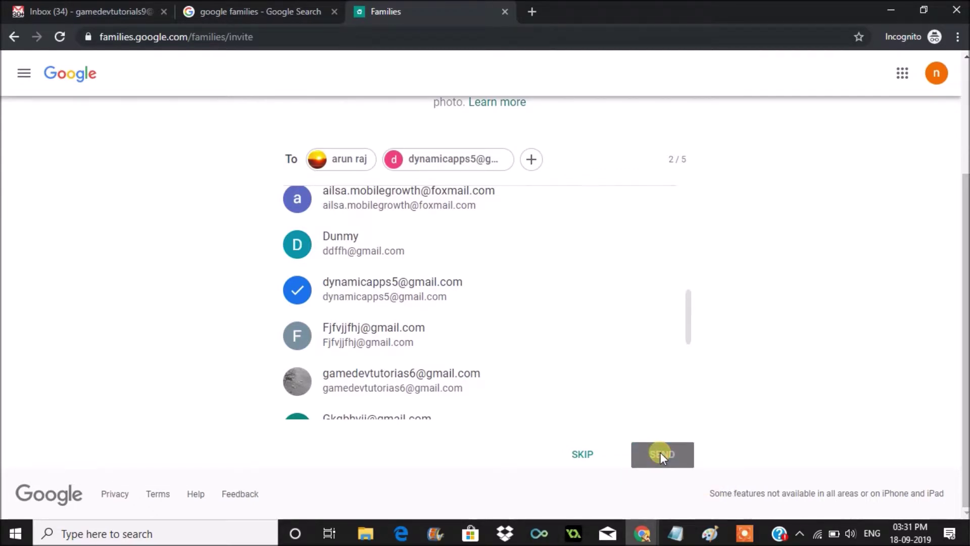
Switch to the invited member's Gmail window, open the Google family group invitation e-mail and accept the invitation
mouse_move(639, 536)
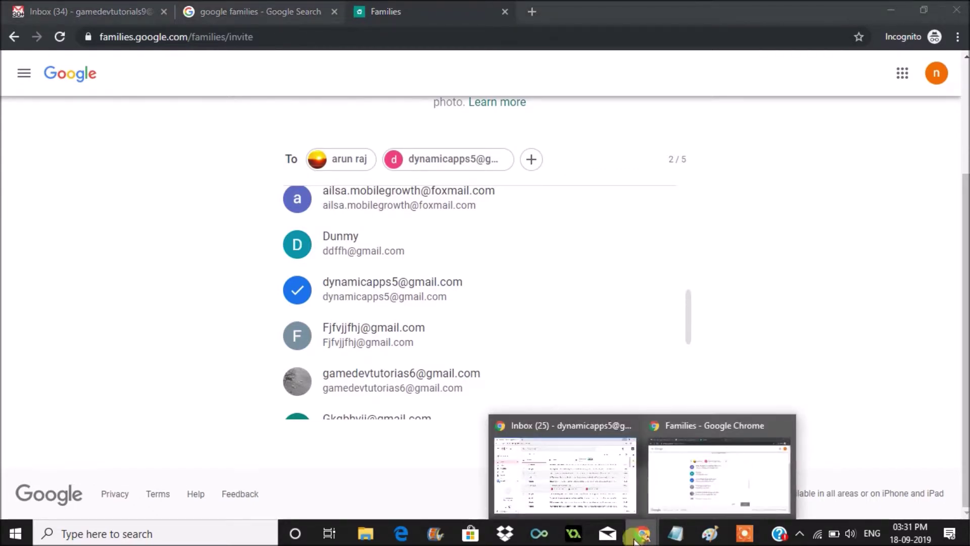
click(558, 450)
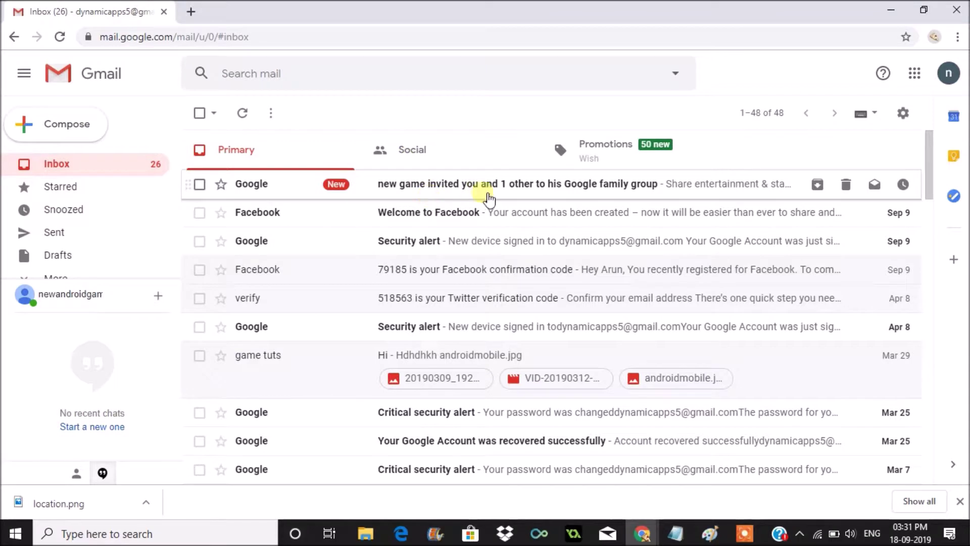
click(493, 200)
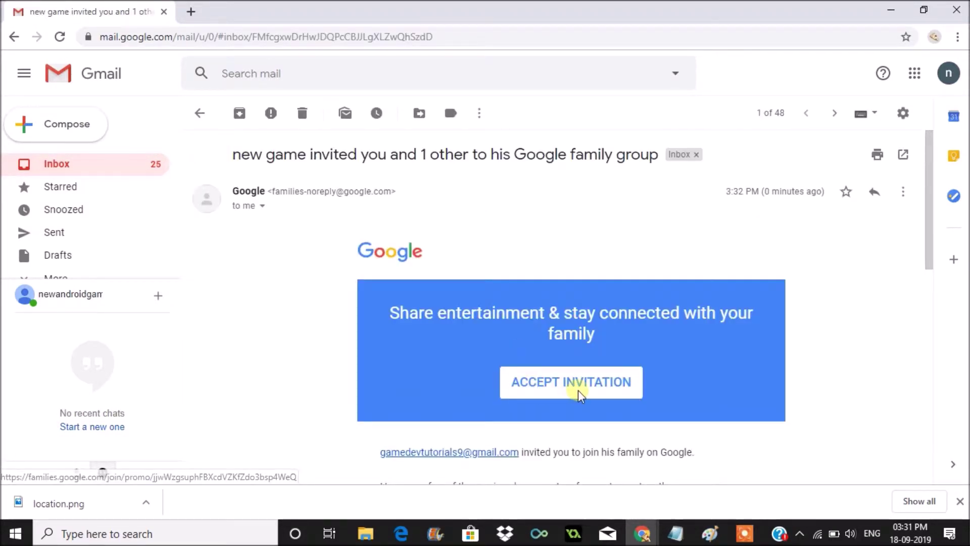
click(609, 389)
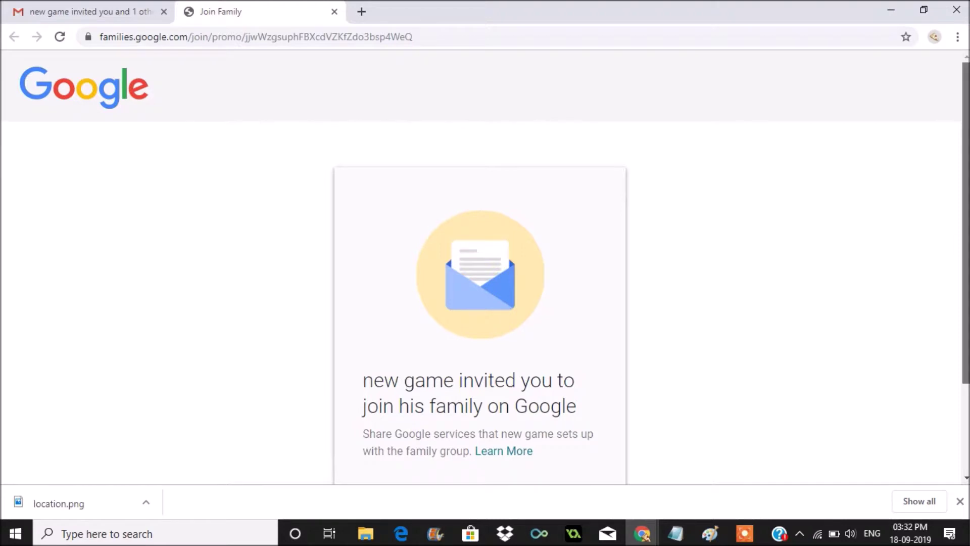
Get started with the invitation, confirm the invited account and join the family
drag(965, 264, 964, 354)
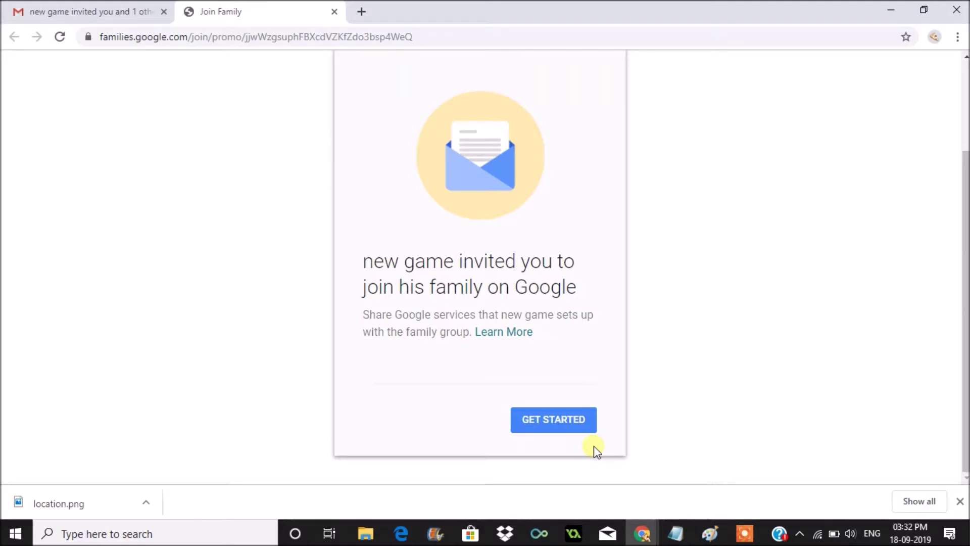
click(564, 423)
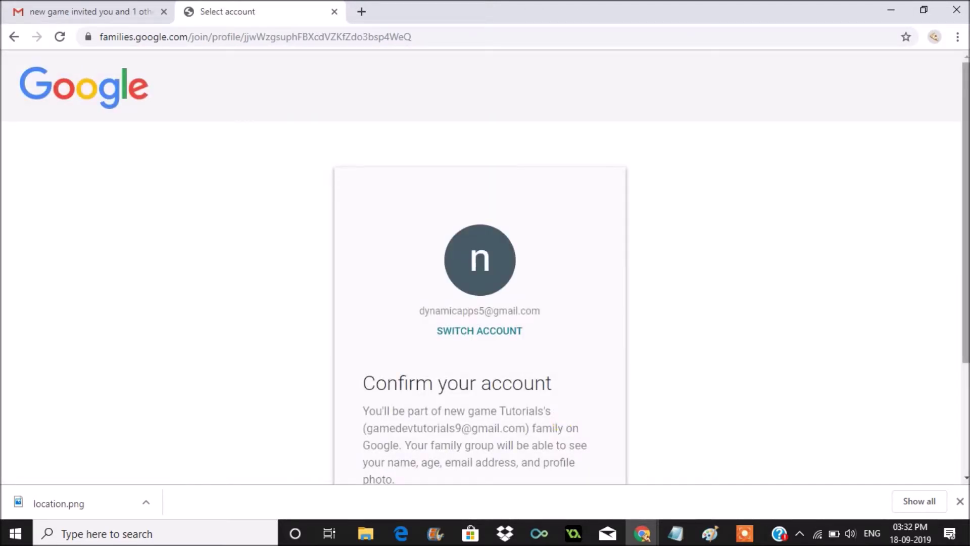
scroll(962, 346, down, 3)
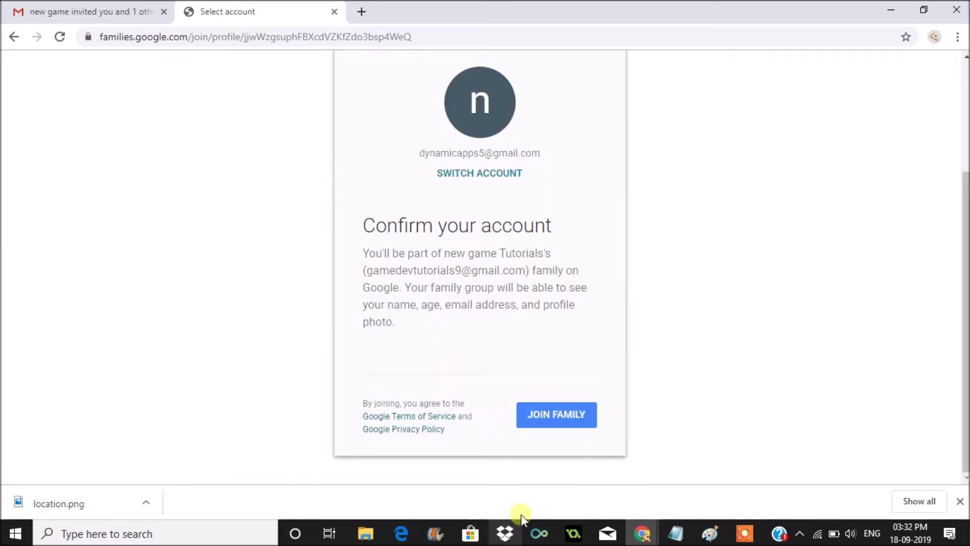
click(564, 412)
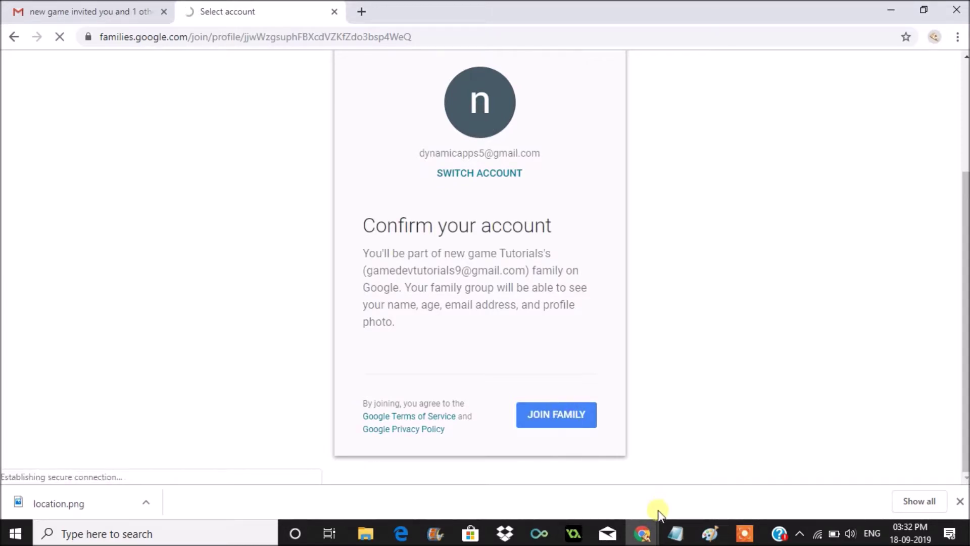
Return to the family manager's browser window, go to the family group and refresh its member list
mouse_move(649, 535)
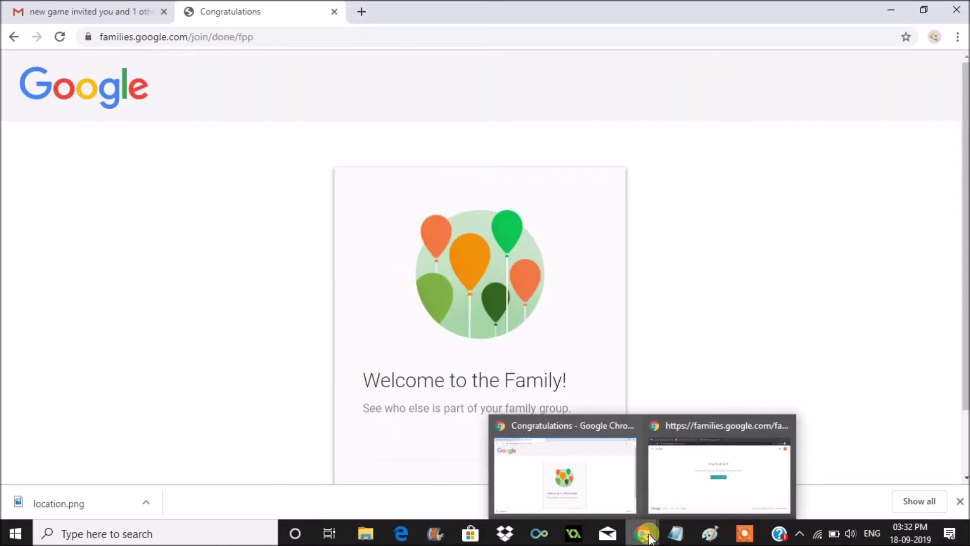
click(714, 473)
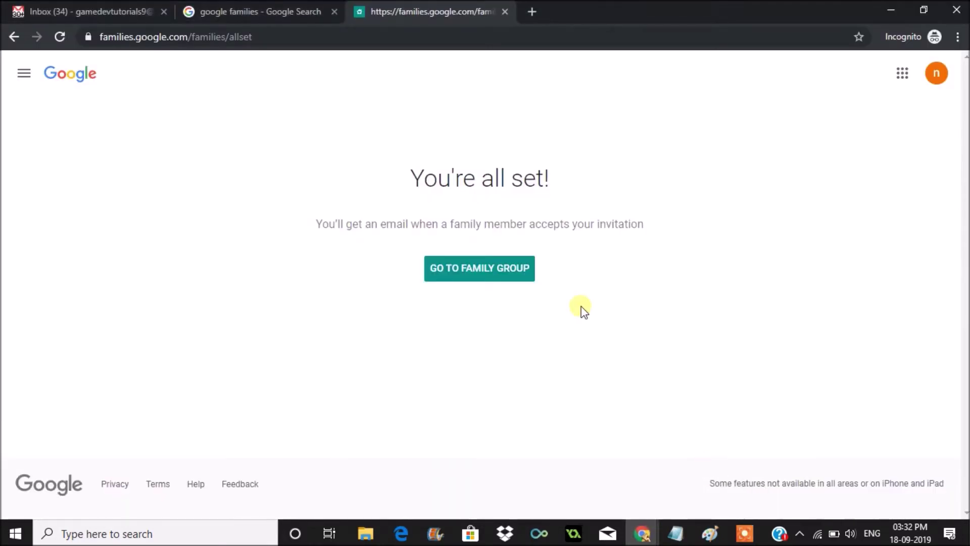
click(516, 271)
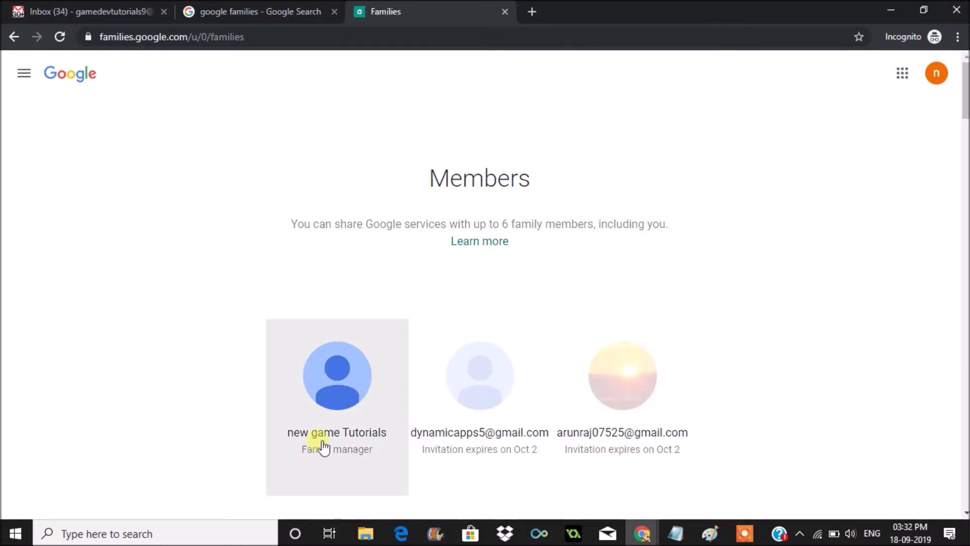
click(59, 37)
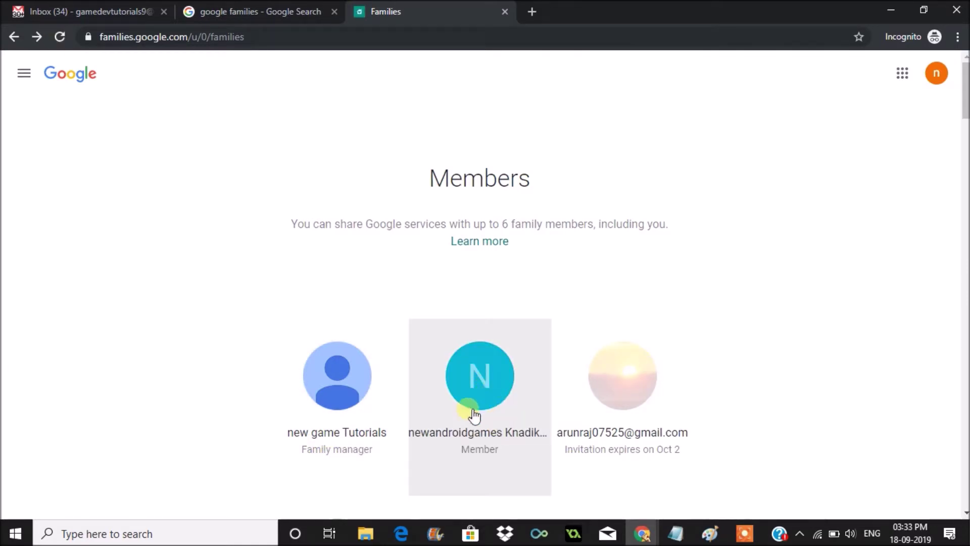
click(492, 402)
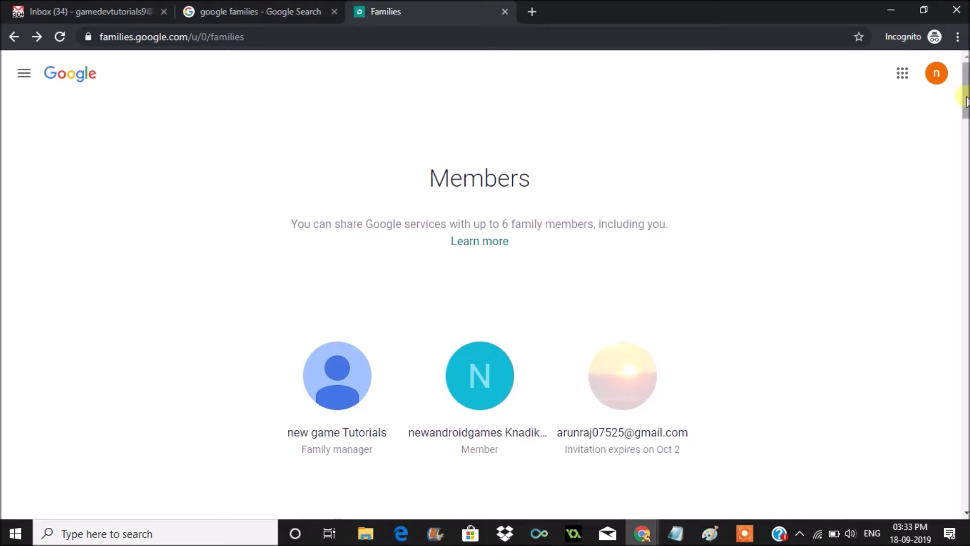
Review the family page's invitation option, shared Google services and available family plans, ending back at the member list
drag(965, 101, 965, 141)
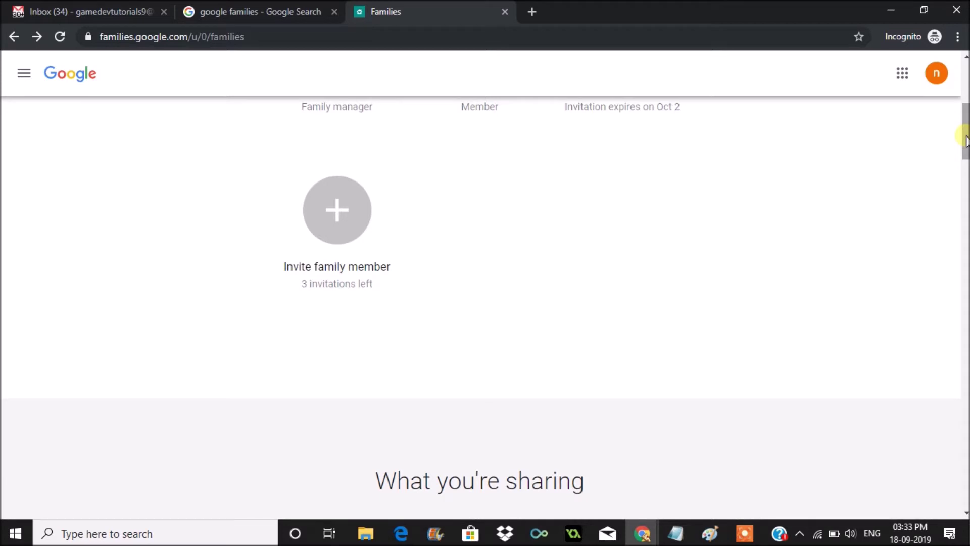
drag(964, 142, 964, 177)
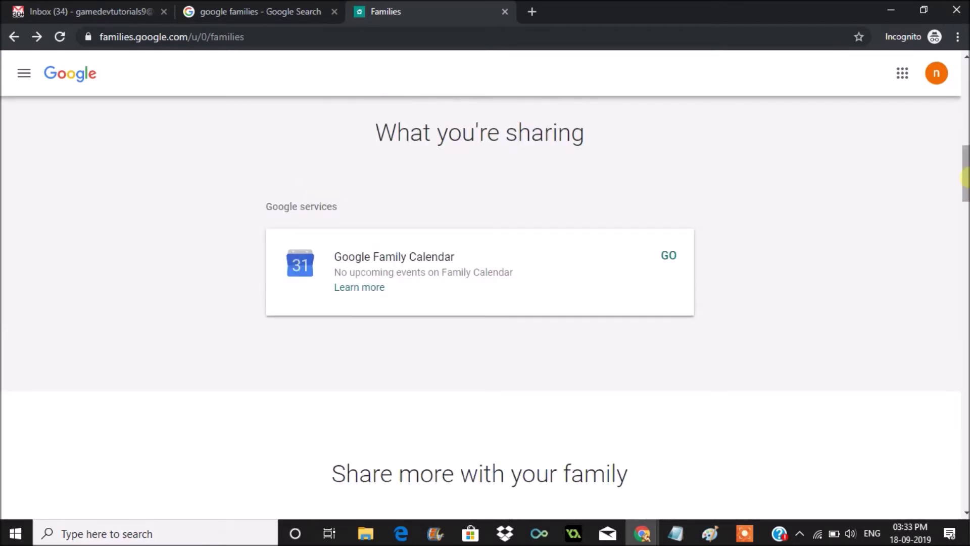
drag(965, 178, 965, 289)
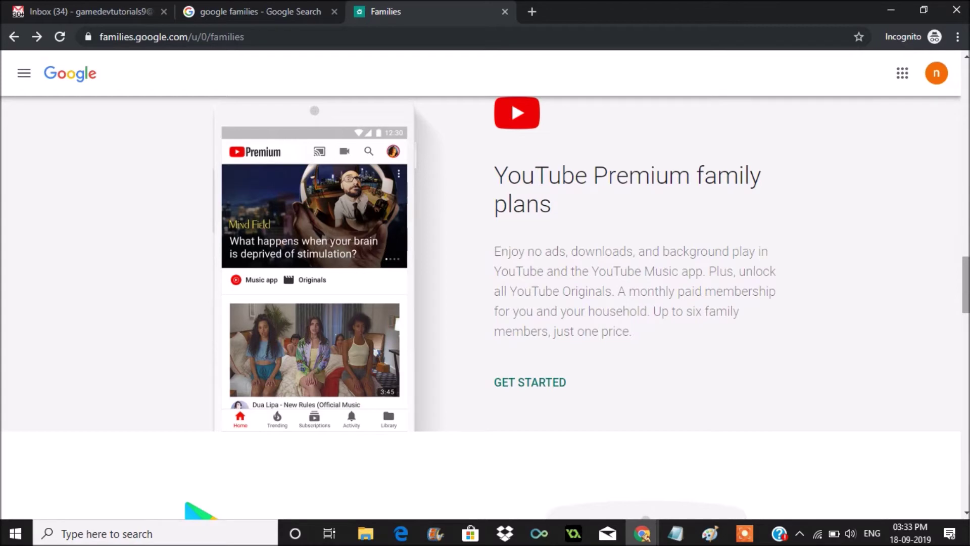
drag(966, 290, 967, 235)
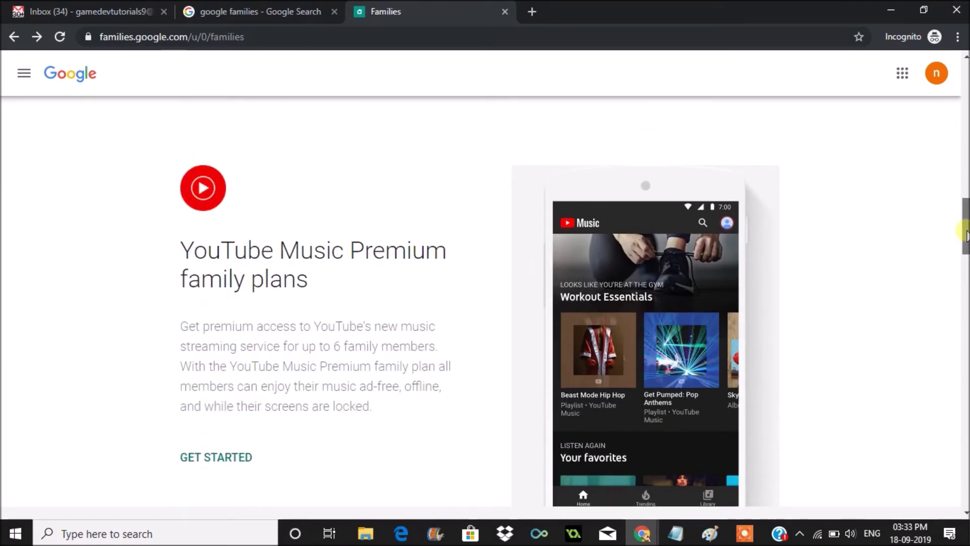
scroll(966, 234, down, 4)
scroll(485, 303, down, 10)
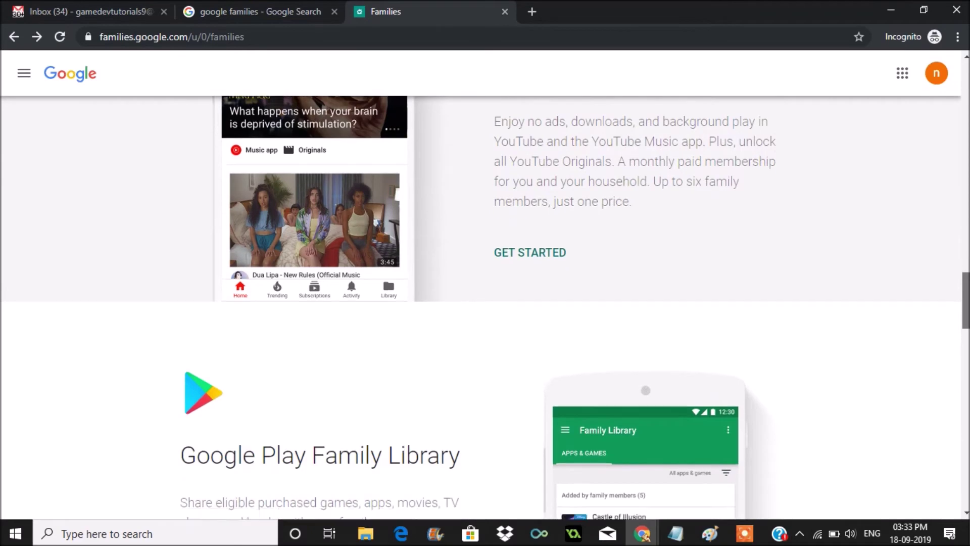
scroll(485, 303, down, 18)
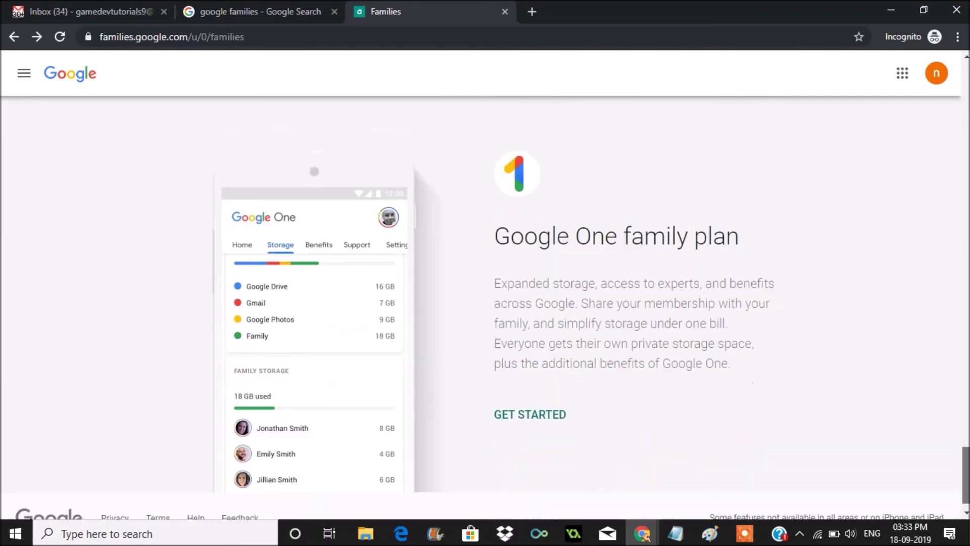
drag(966, 474, 955, 88)
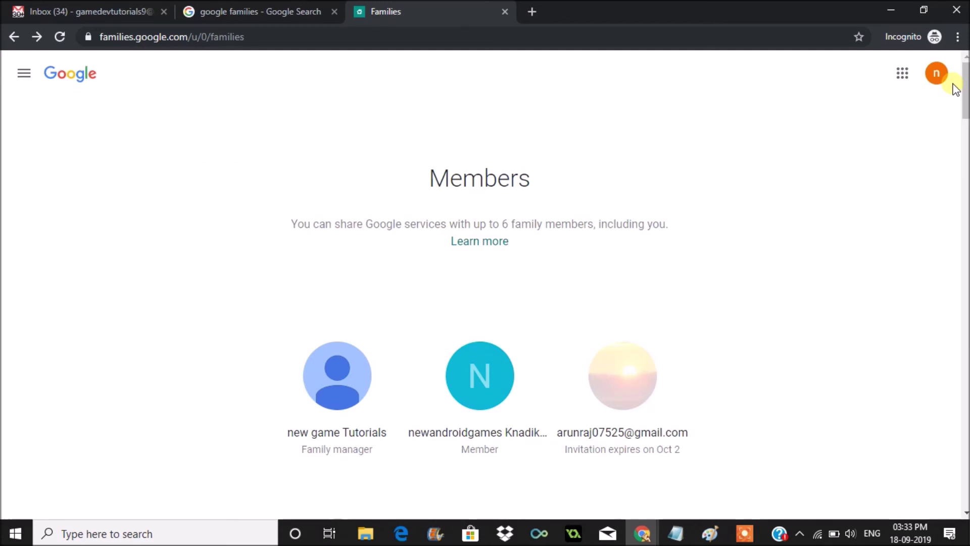
Open the invitation page for adding another family member
drag(966, 91, 966, 120)
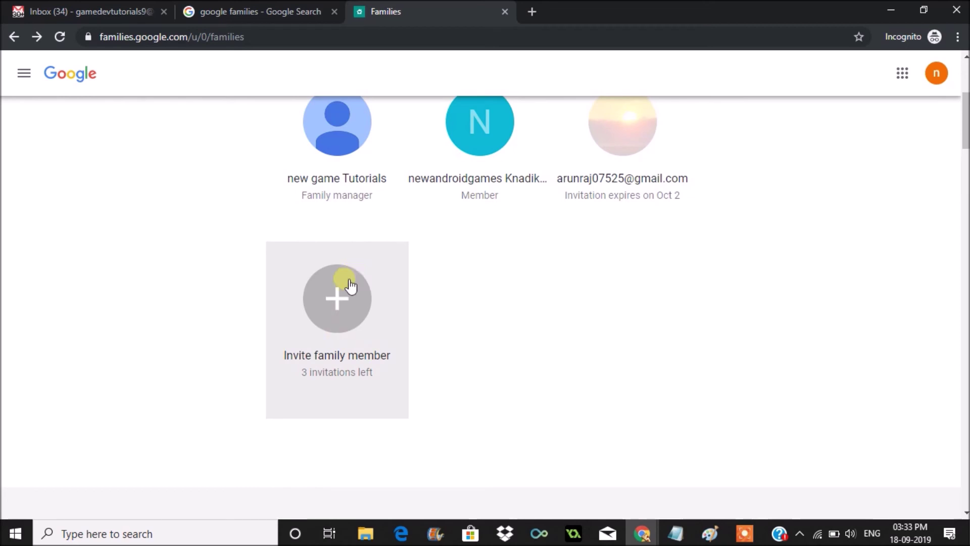
click(350, 288)
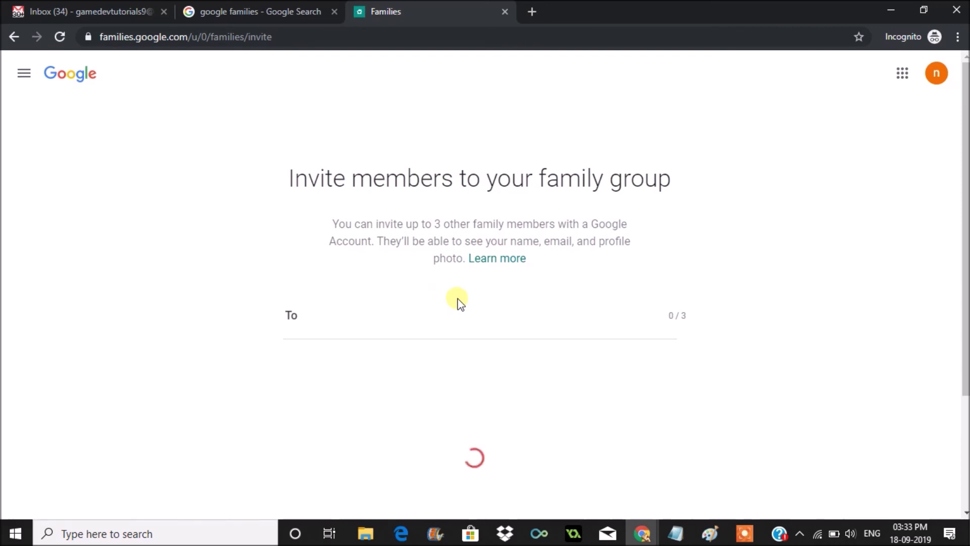
click(343, 321)
text(h)
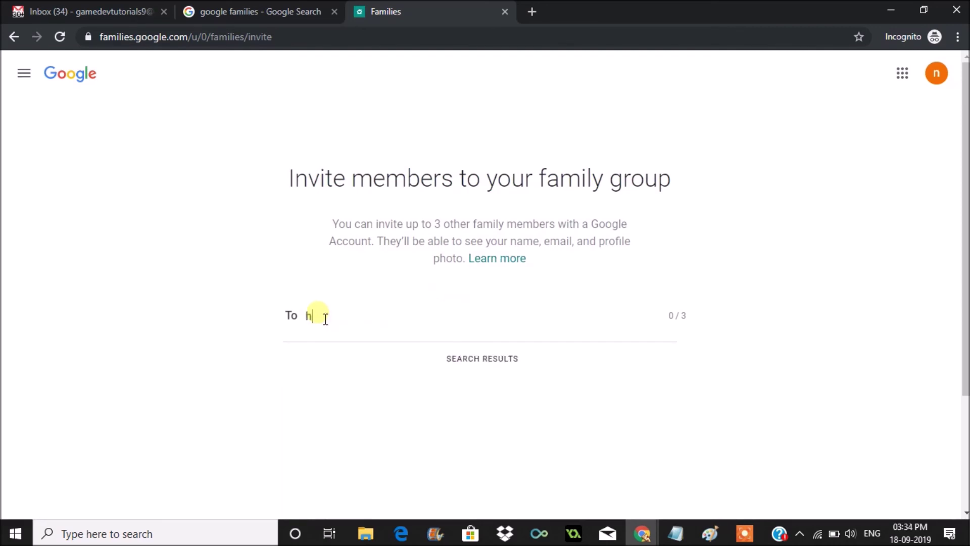
text(jkhjhkjjkkjklj)
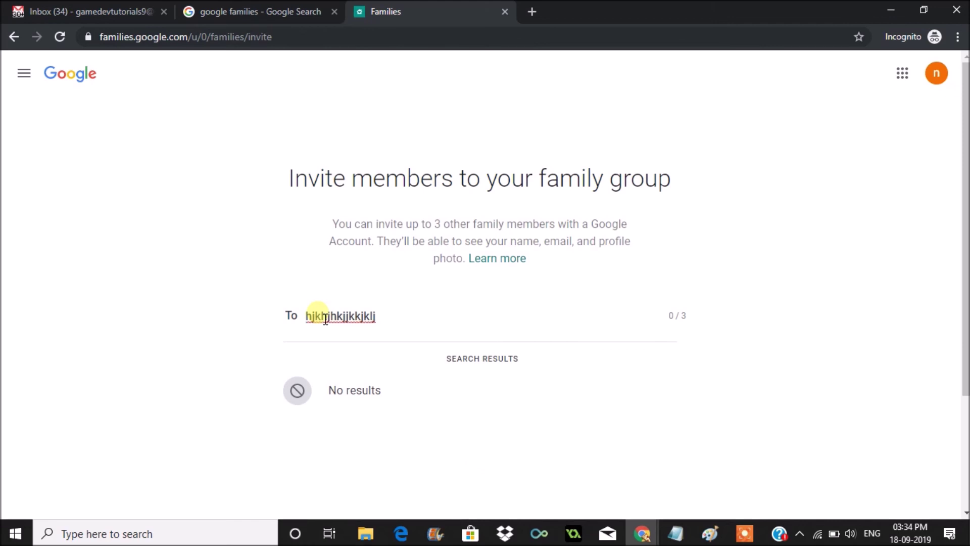
key(BackSpace)
key(BackSpace)
key(BackSpace)
key(BackSpace)
key(BackSpace)
key(BackSpace)
key(BackSpace)
key(BackSpace)
key(BackSpace)
key(BackSpace)
key(BackSpace)
key(BackSpace)
key(BackSpace)
key(BackSpace)
key(BackSpace)
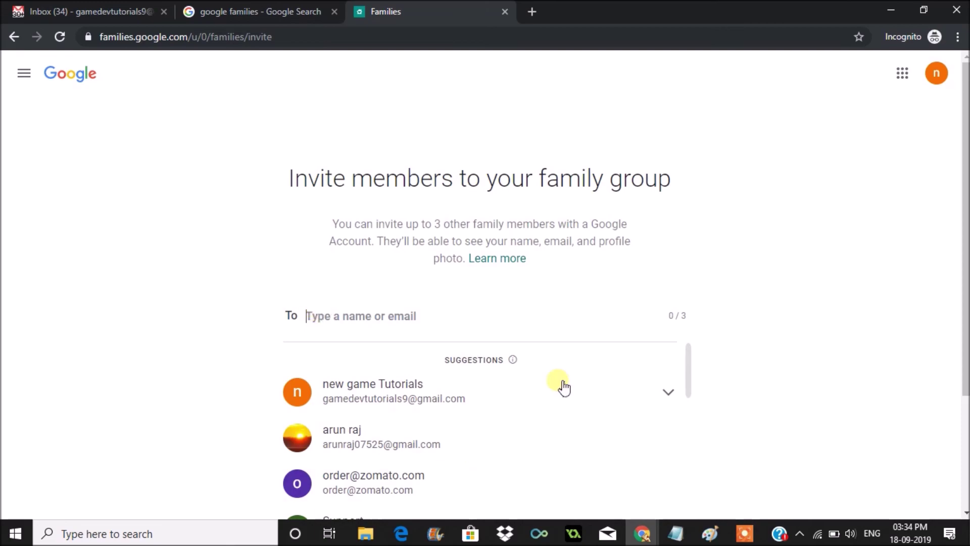